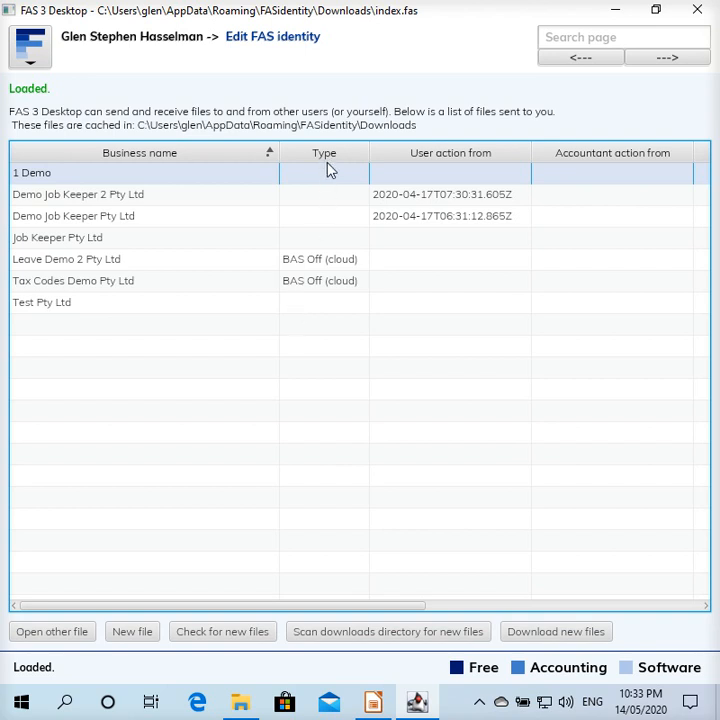
# - Open the 1 Demo business file from the list of received files and look through its messages
pyautogui.click(318, 262)
pyautogui.click(315, 283)
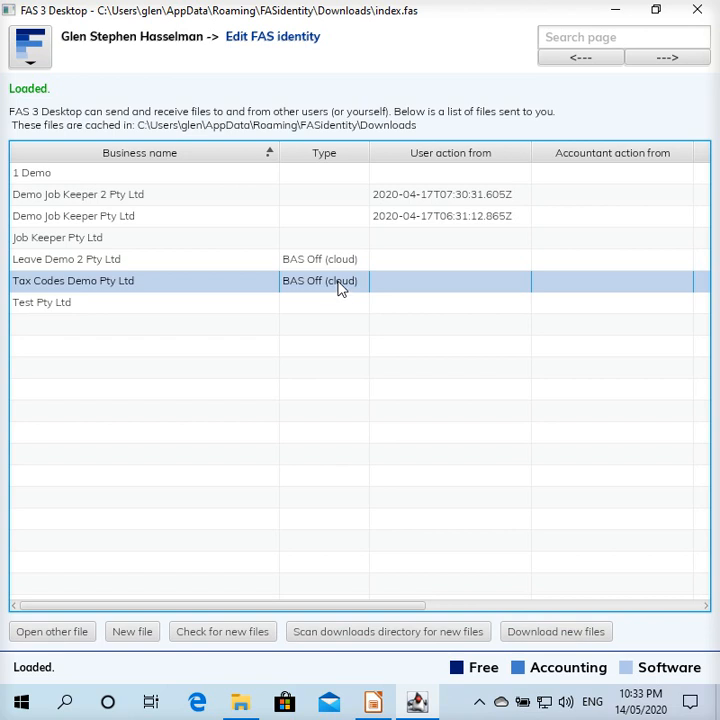
pyautogui.click(340, 180)
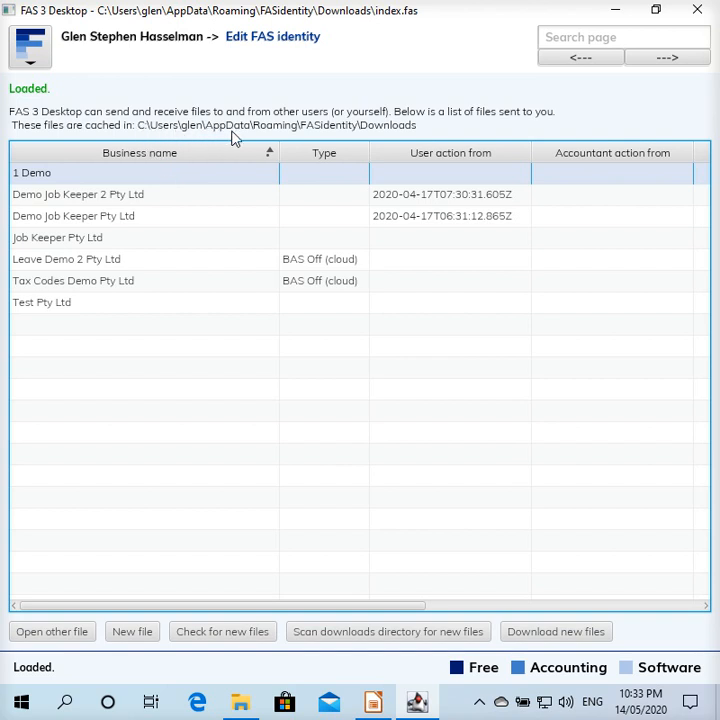
pyautogui.doubleClick(328, 184)
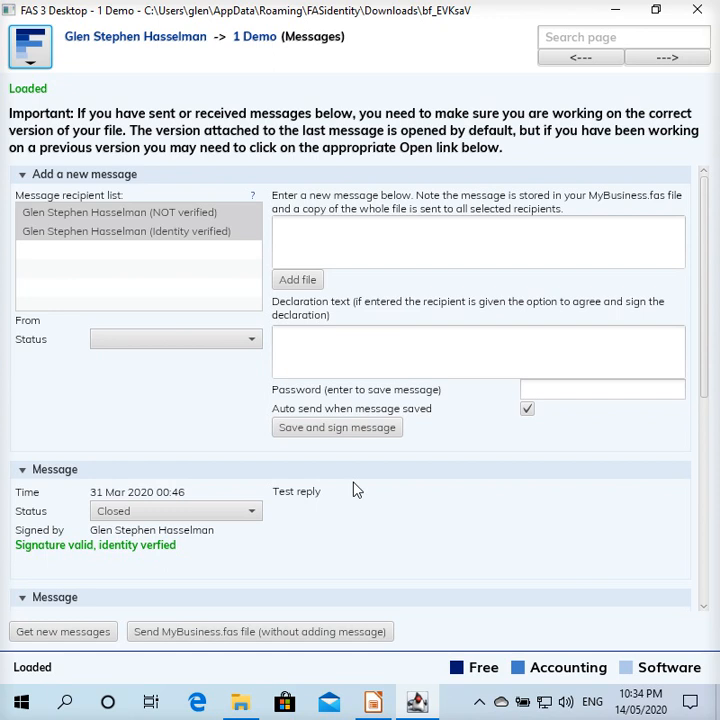
pyautogui.scroll(-6, 357, 490)
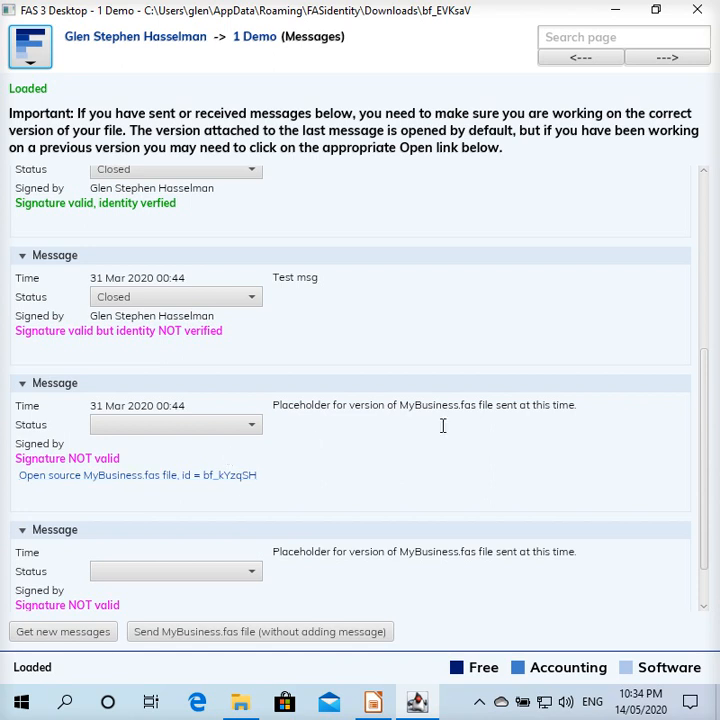
pyautogui.scroll(4, 440, 430)
pyautogui.scroll(2, 440, 426)
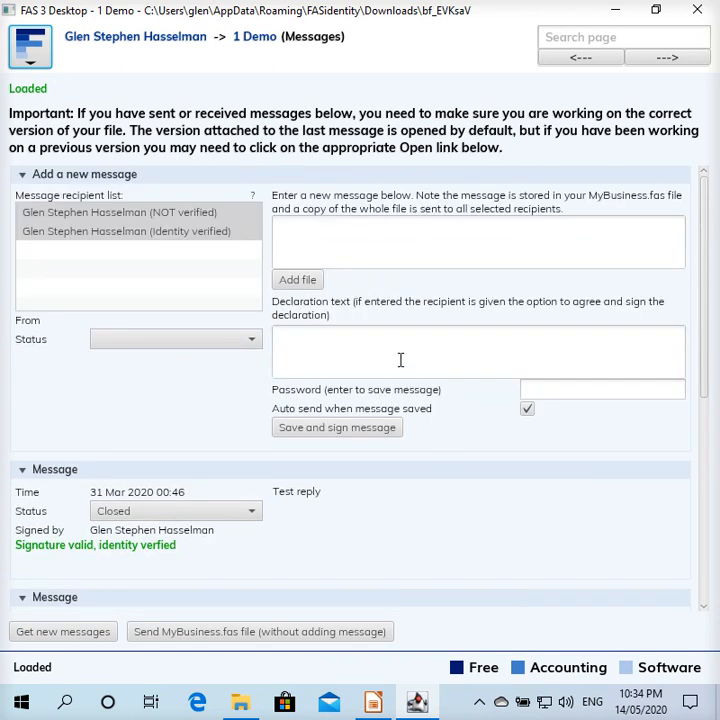
# - Open the 14 May 2020 sales invoice for A Customer from the 1 Demo sales worksheet
pyautogui.click(253, 41)
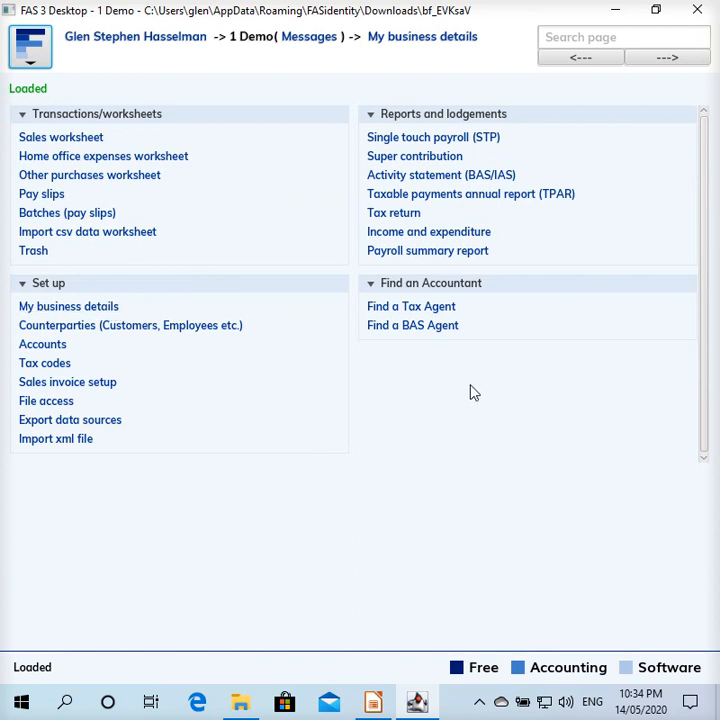
pyautogui.click(61, 140)
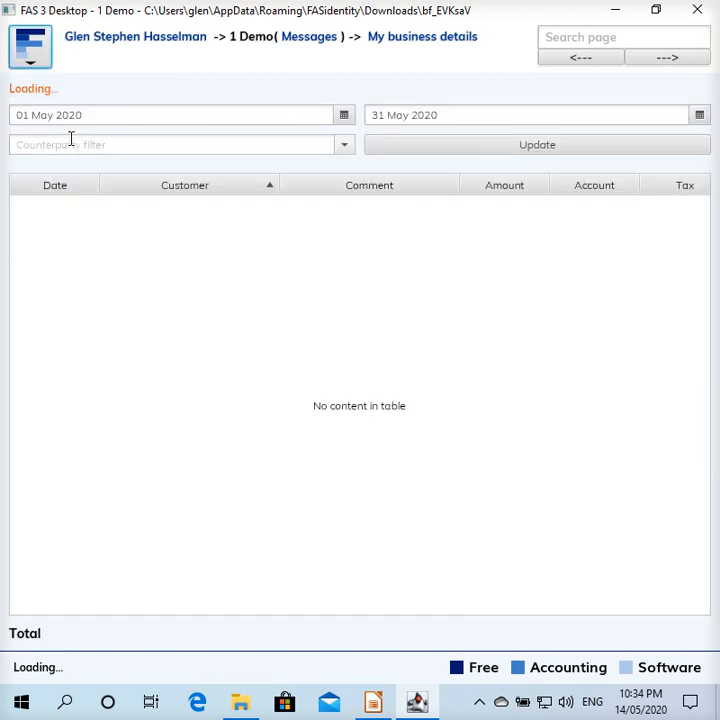
pyautogui.click(350, 245)
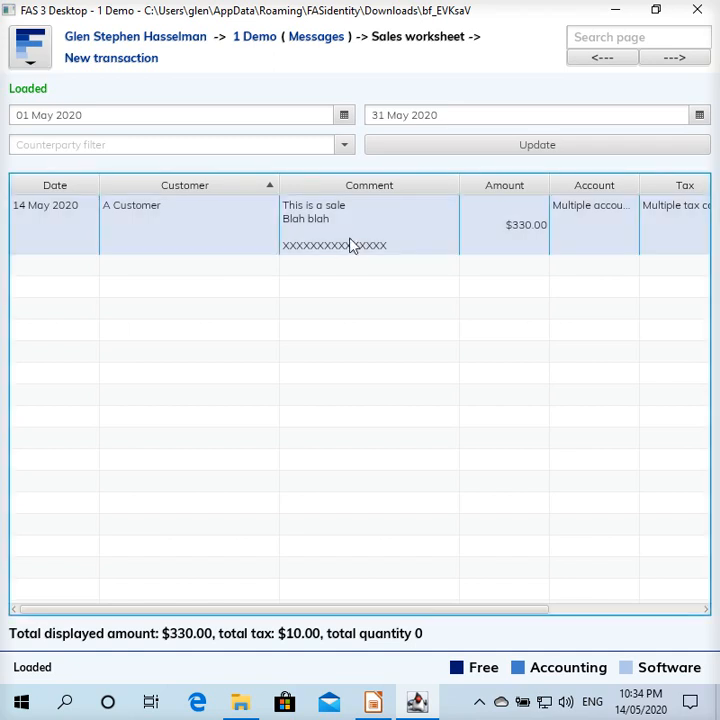
pyautogui.doubleClick(350, 245)
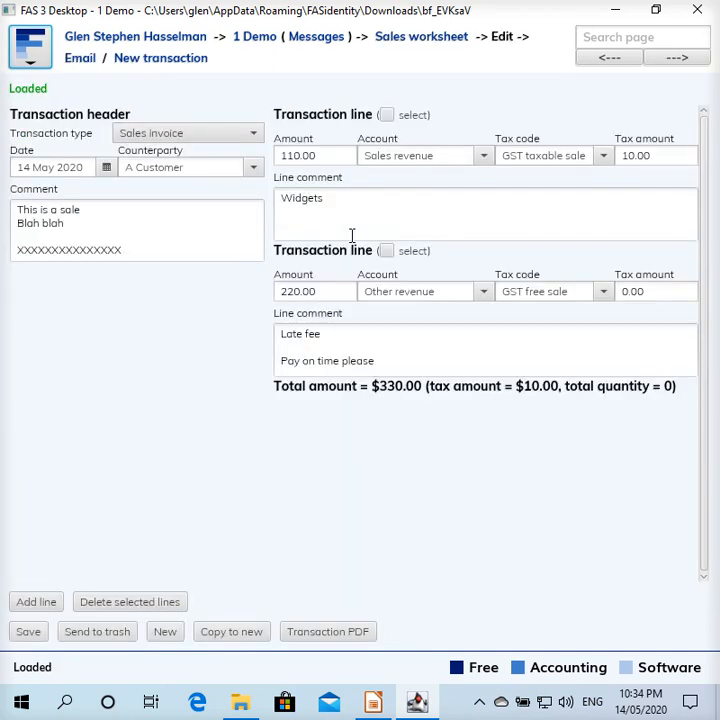
# - Export the sales invoice as a PDF named Sales_Invoice_from_1_Demo_Pty_Ltd to the Desktop folder
pyautogui.click(338, 640)
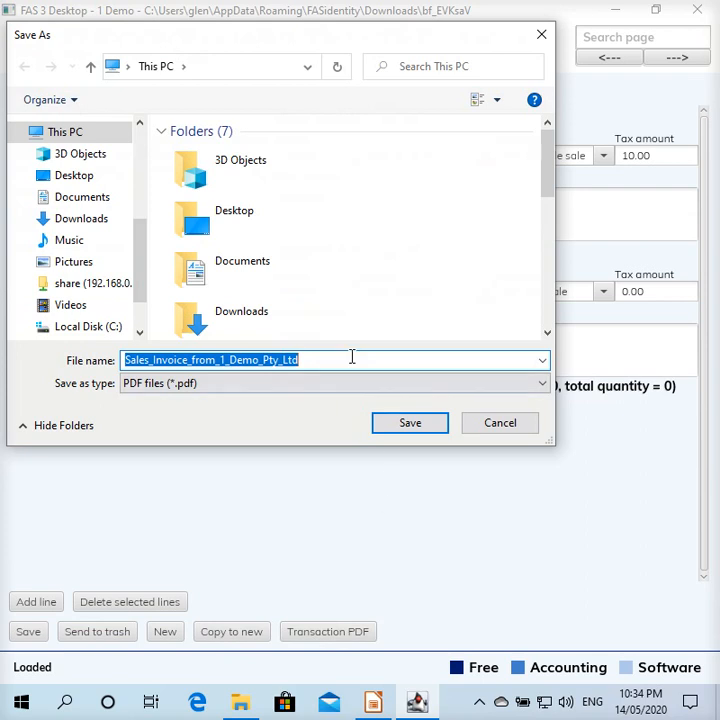
pyautogui.click(86, 177)
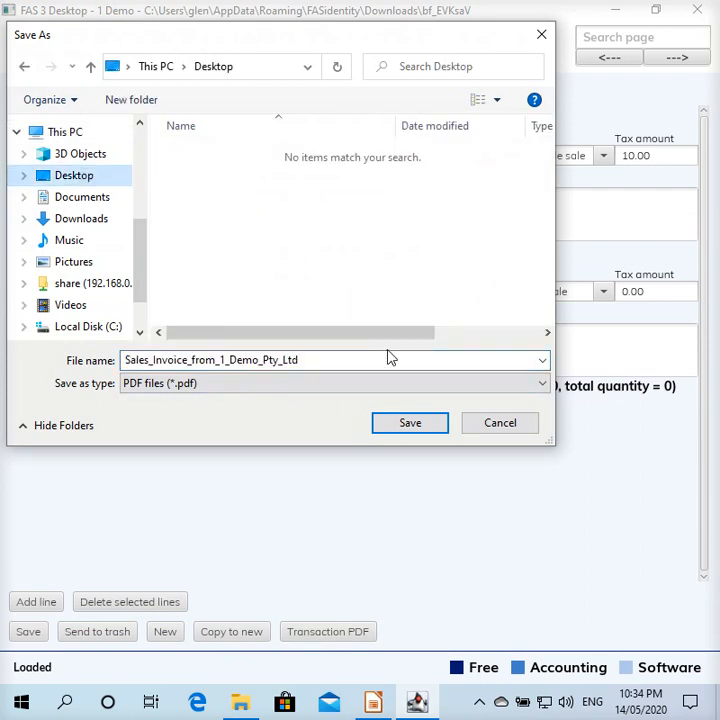
pyautogui.click(420, 423)
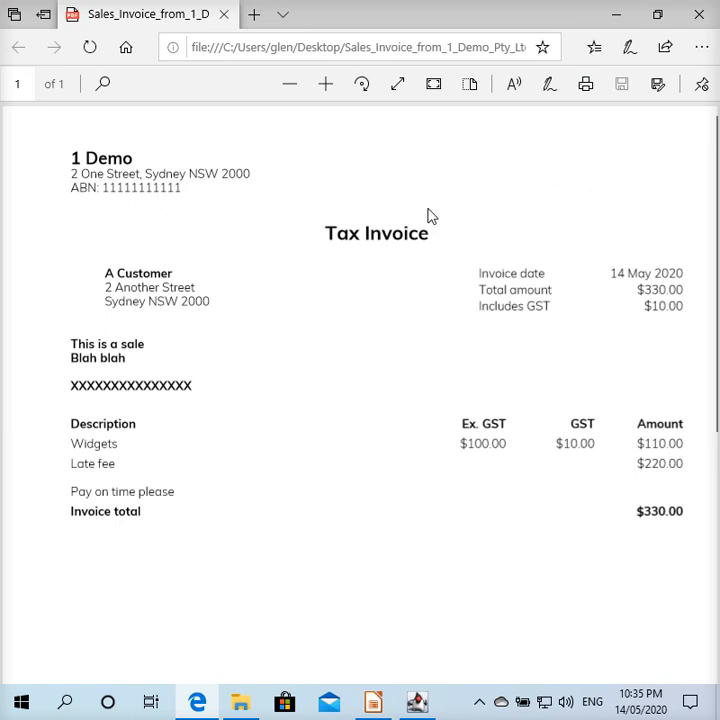
# - Compare the exported invoice PDF with its transaction in FAS 3 Desktop, and close the PDF
pyautogui.moveTo(417, 703)
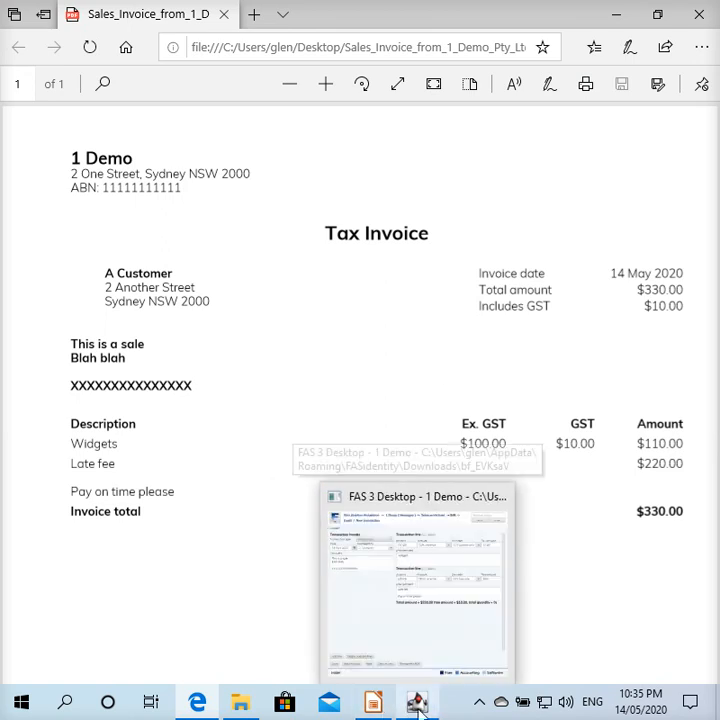
pyautogui.click(418, 705)
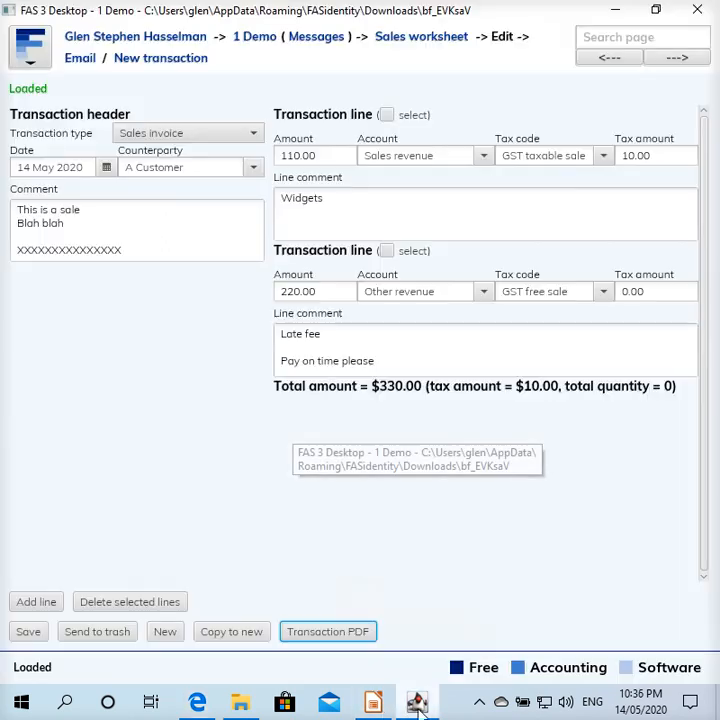
pyautogui.click(192, 711)
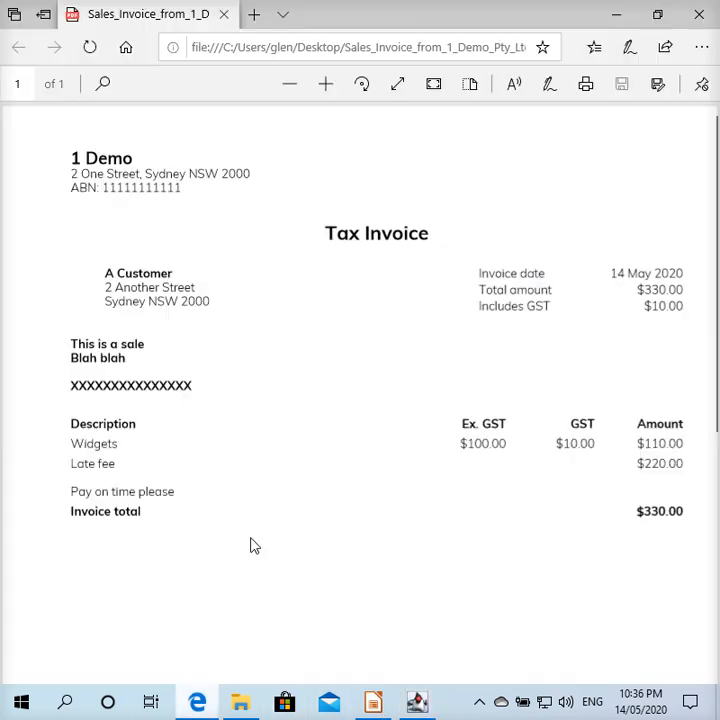
pyautogui.click(223, 17)
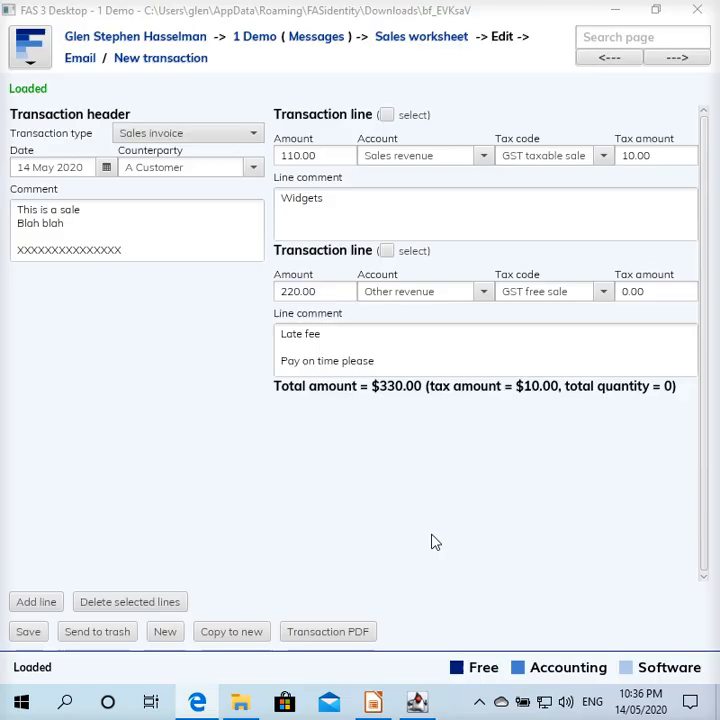
pyautogui.moveTo(423, 704)
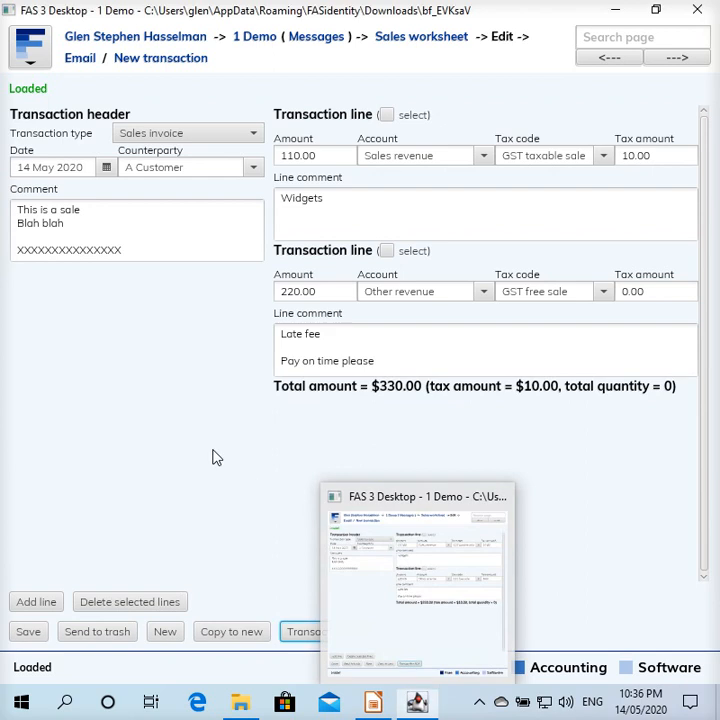
# - Open the sales invoice layout from the business details of 1 Demo
pyautogui.click(268, 42)
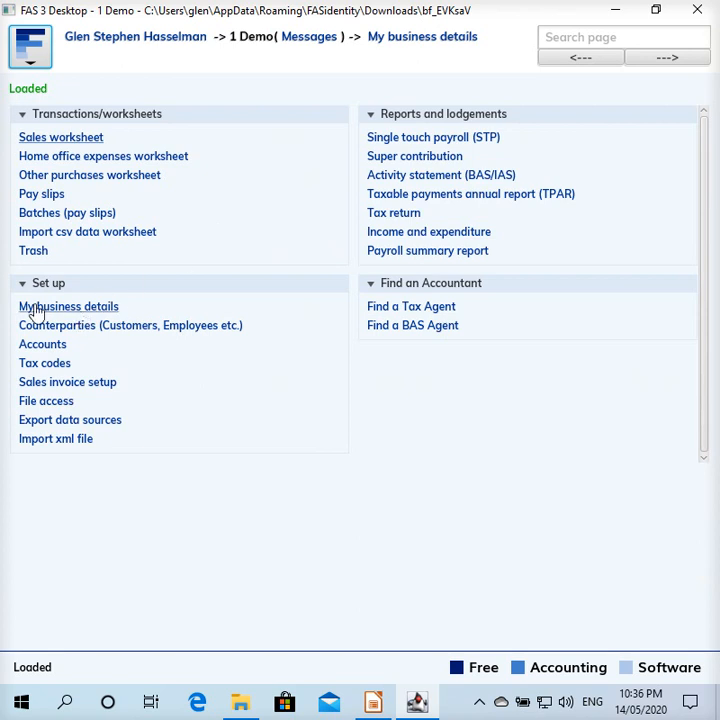
pyautogui.click(84, 314)
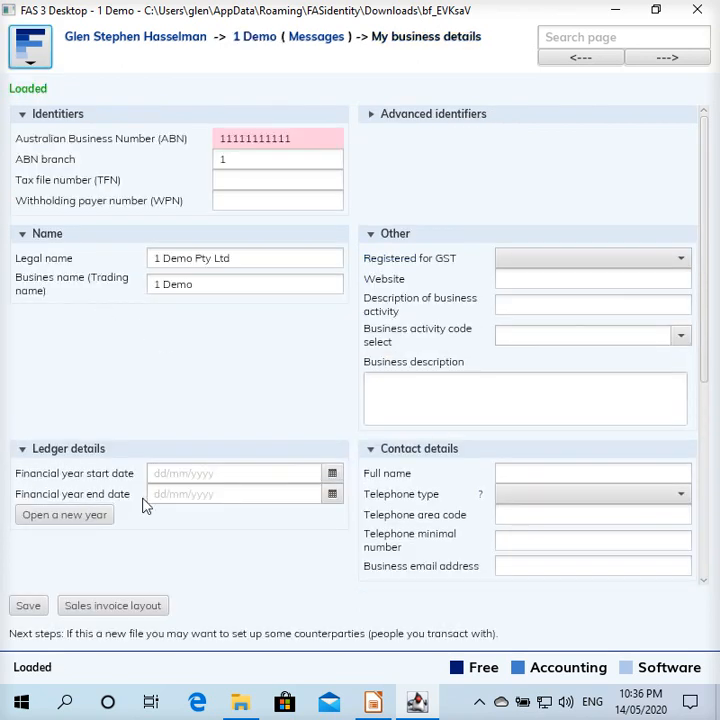
pyautogui.click(118, 609)
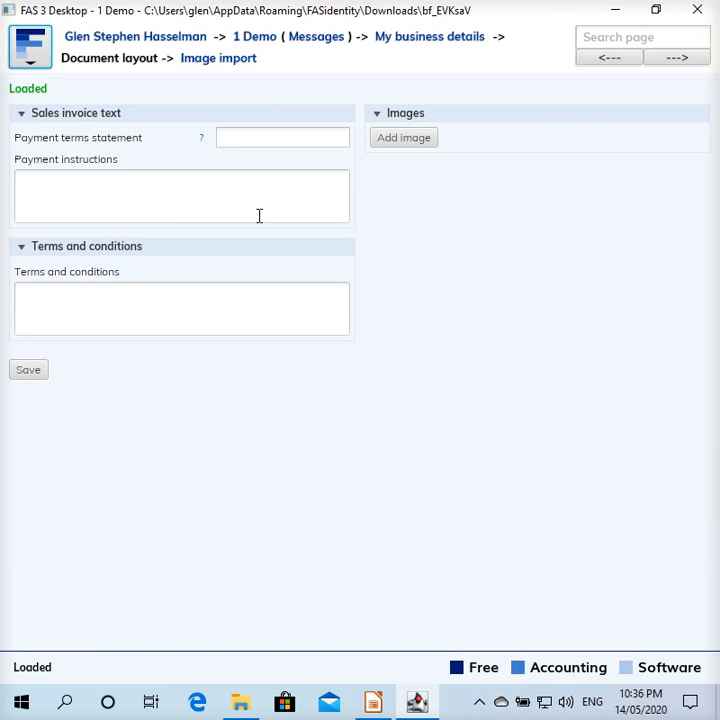
# - Try to add a layout image to the sales invoice and choose its image file
pyautogui.click(430, 147)
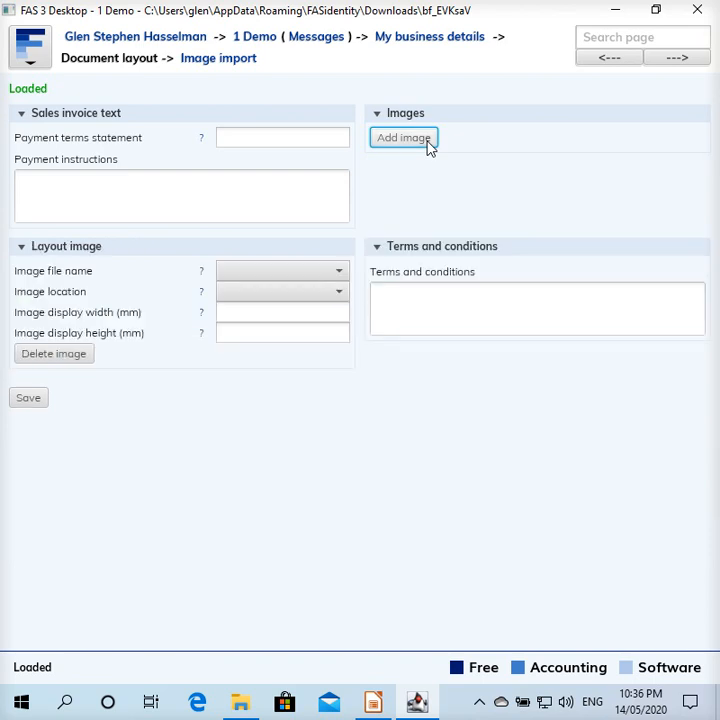
pyautogui.click(314, 273)
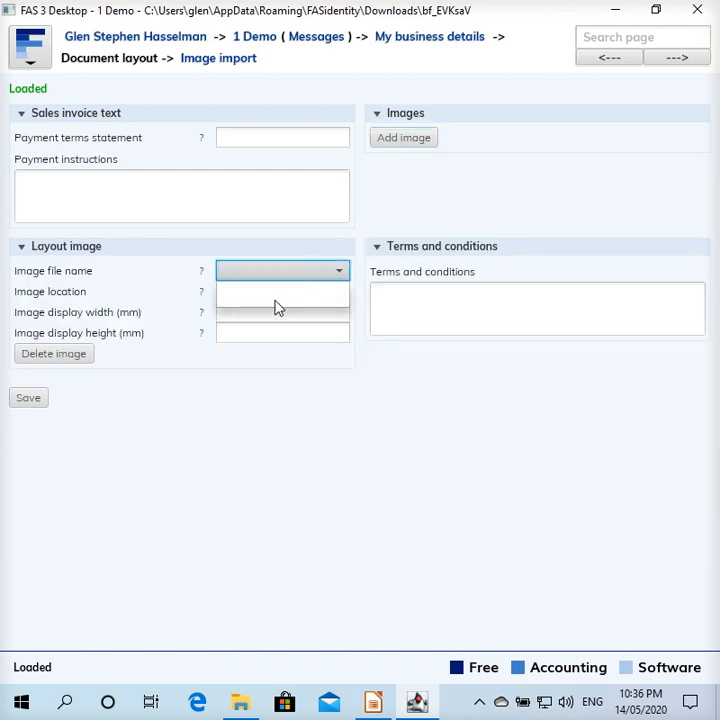
pyautogui.click(307, 275)
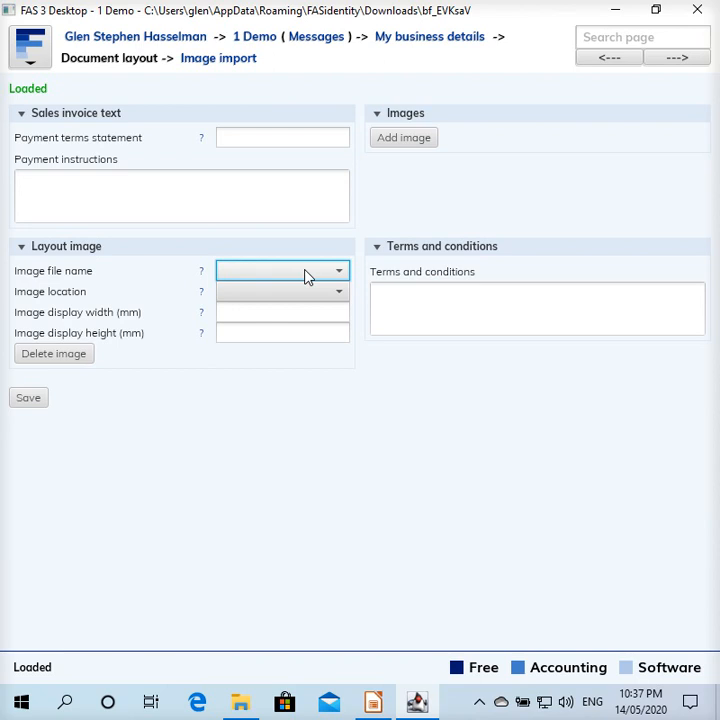
# - Import the F_Logo_310 image from the Pictures folder for use on sales invoices
pyautogui.click(203, 62)
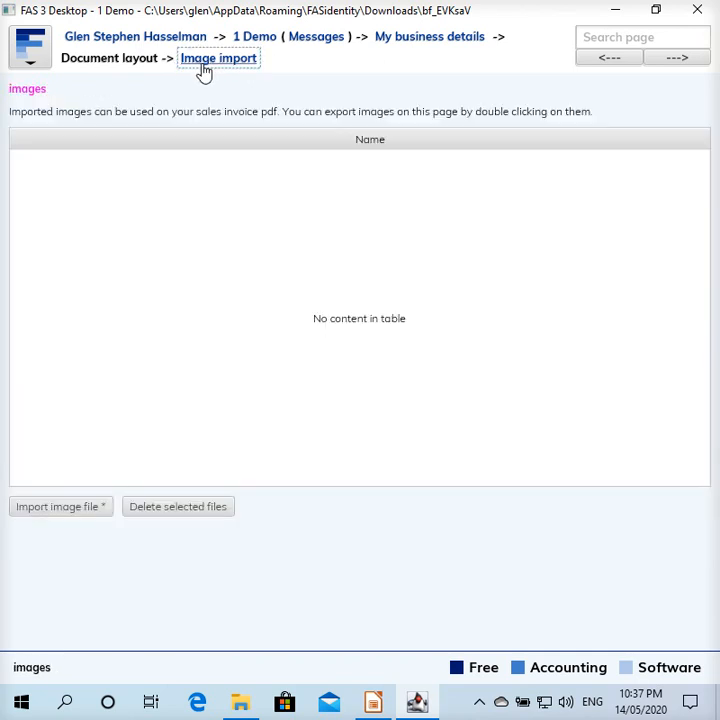
pyautogui.click(71, 514)
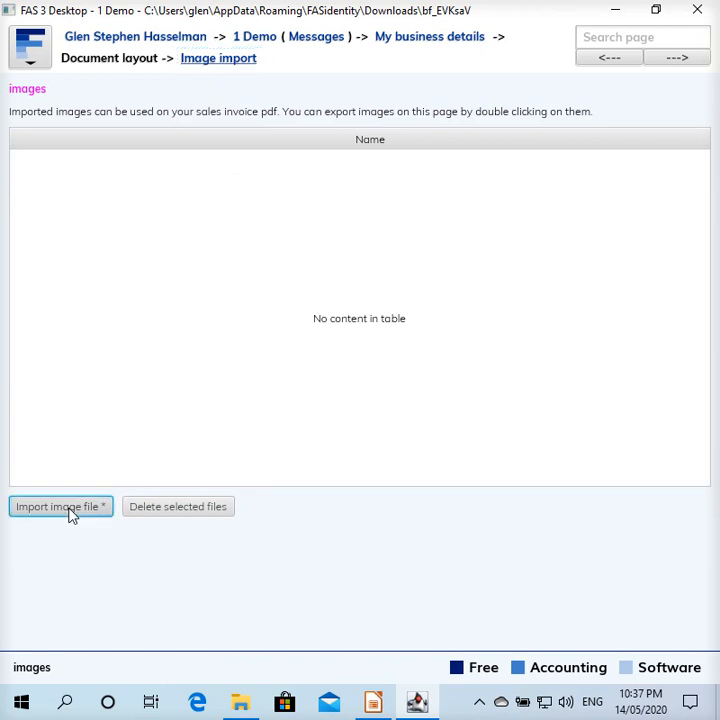
pyautogui.click(71, 514)
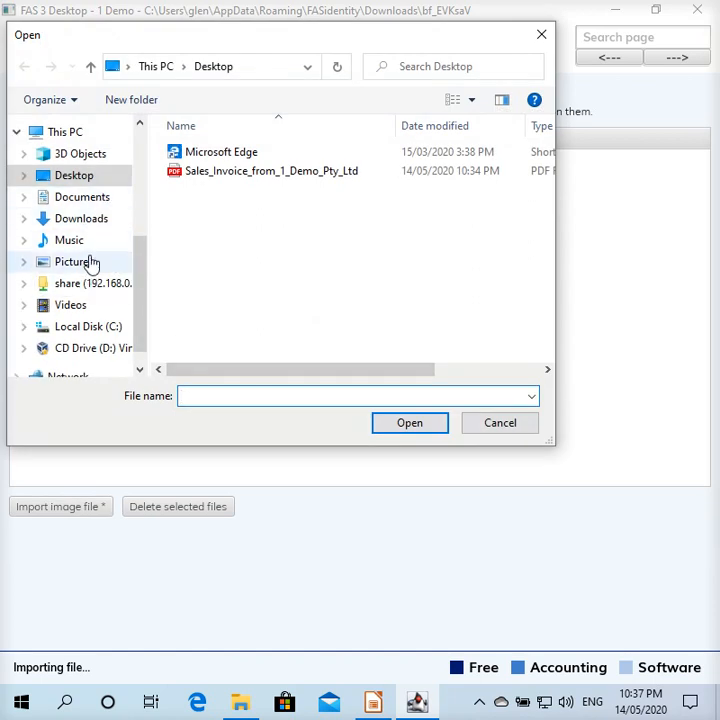
pyautogui.click(90, 263)
pyautogui.click(426, 201)
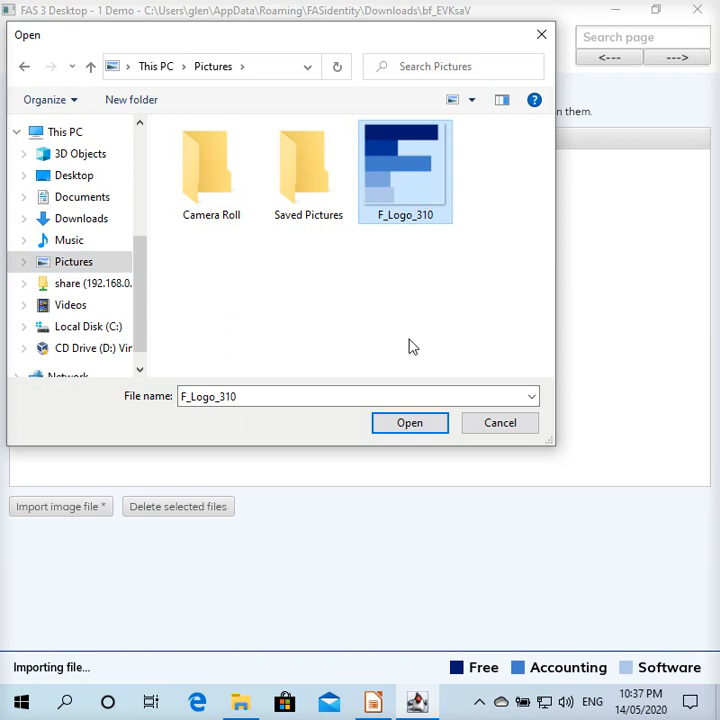
pyautogui.click(413, 424)
pyautogui.click(91, 162)
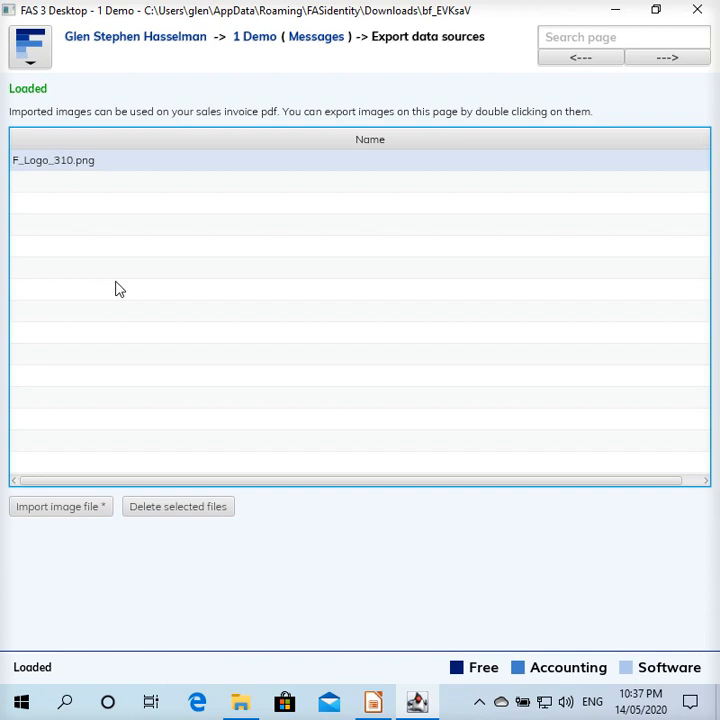
# - Reopen the sales invoice layout through the business details and add a new layout image entry
pyautogui.click(262, 44)
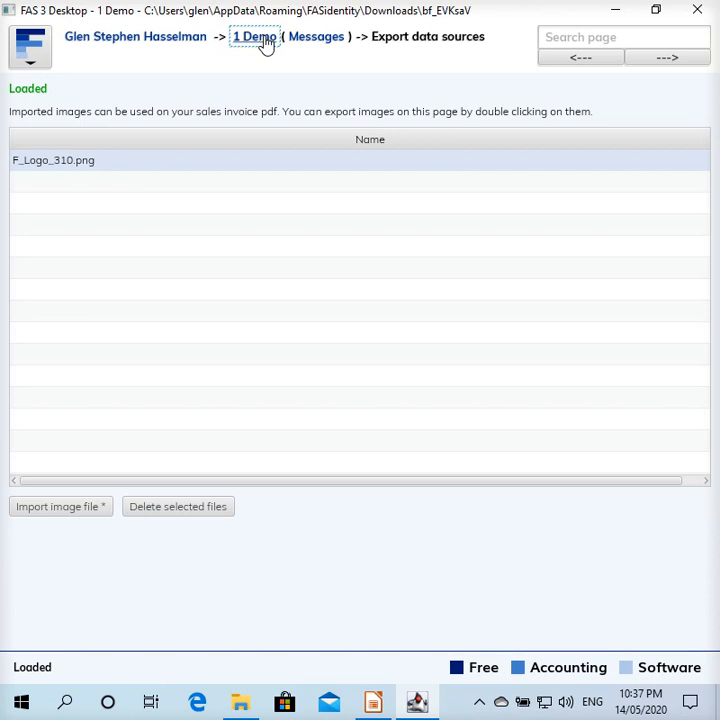
pyautogui.click(78, 309)
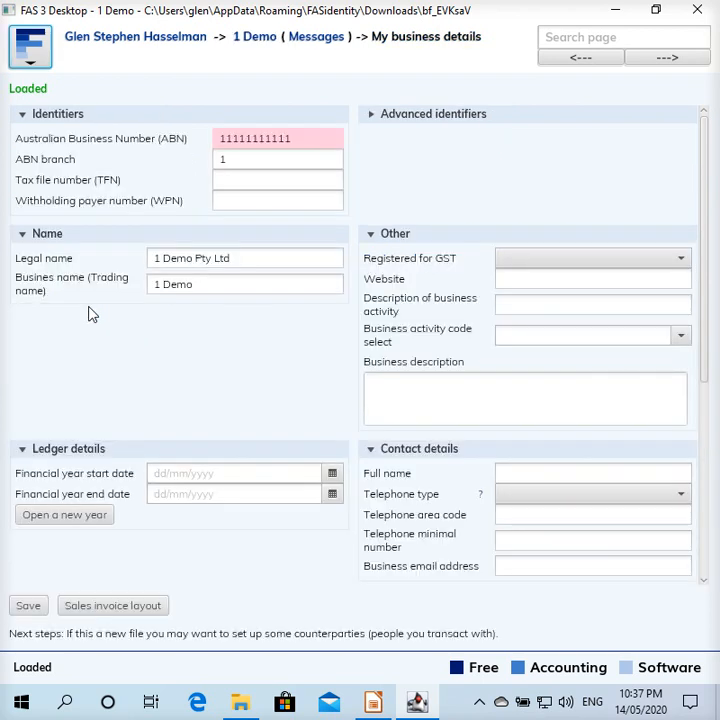
pyautogui.click(152, 607)
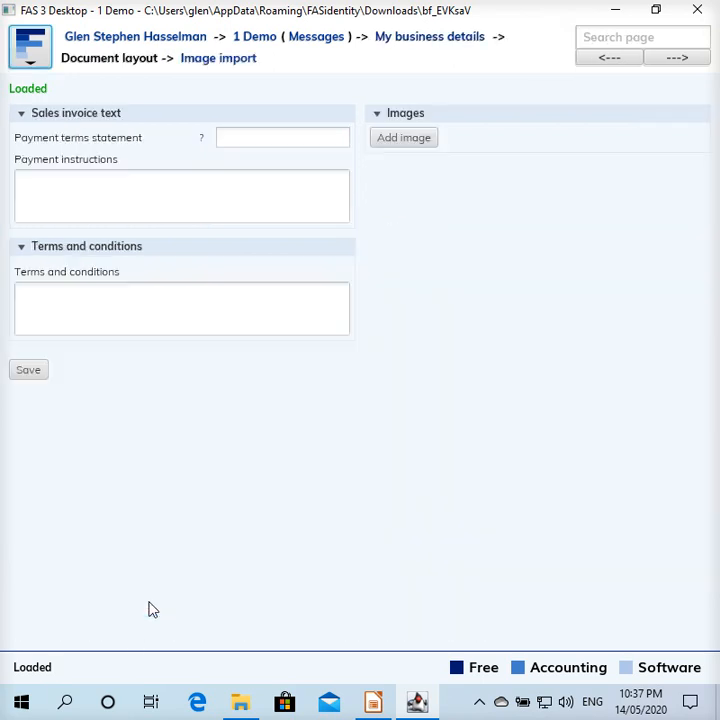
pyautogui.click(425, 141)
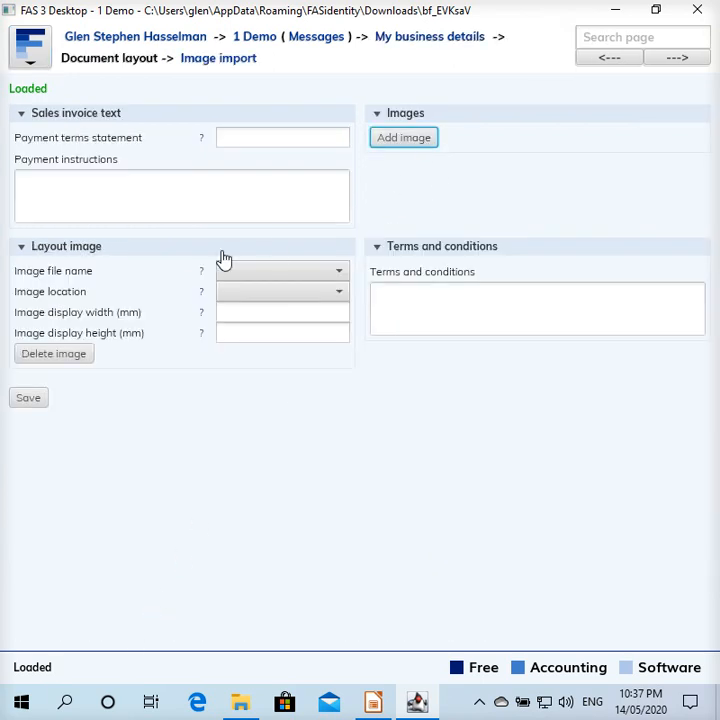
# - Set the layout image's file to F_Logo_310.png and its location to All pages top right
pyautogui.click(269, 273)
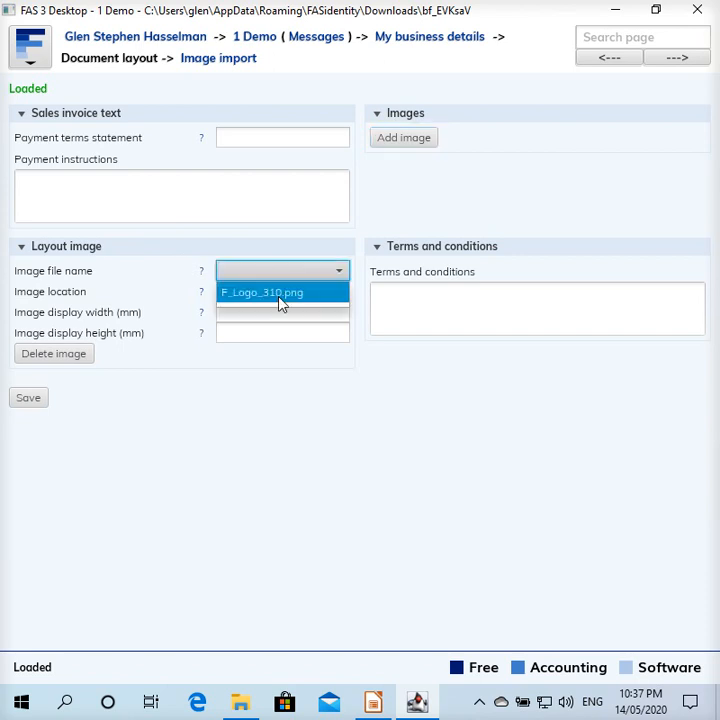
pyautogui.click(282, 297)
pyautogui.click(282, 300)
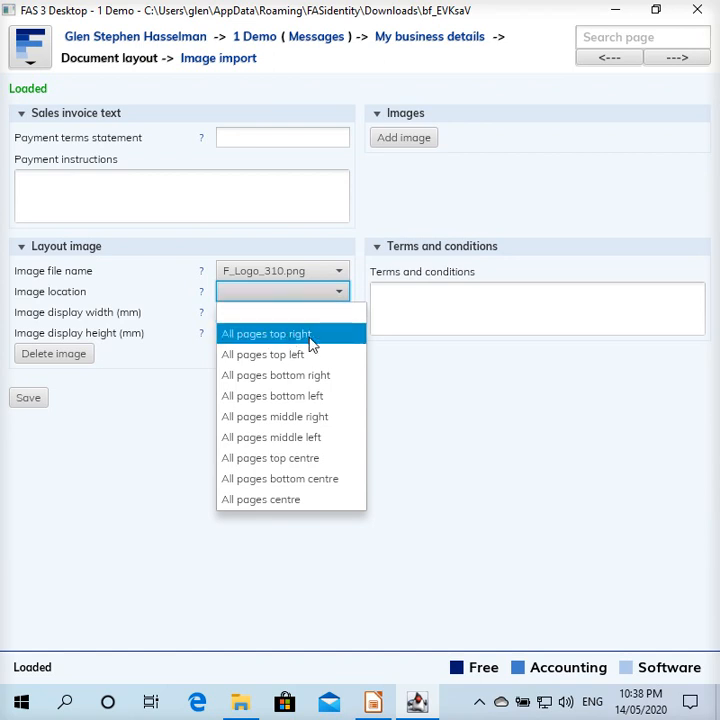
pyautogui.click(326, 336)
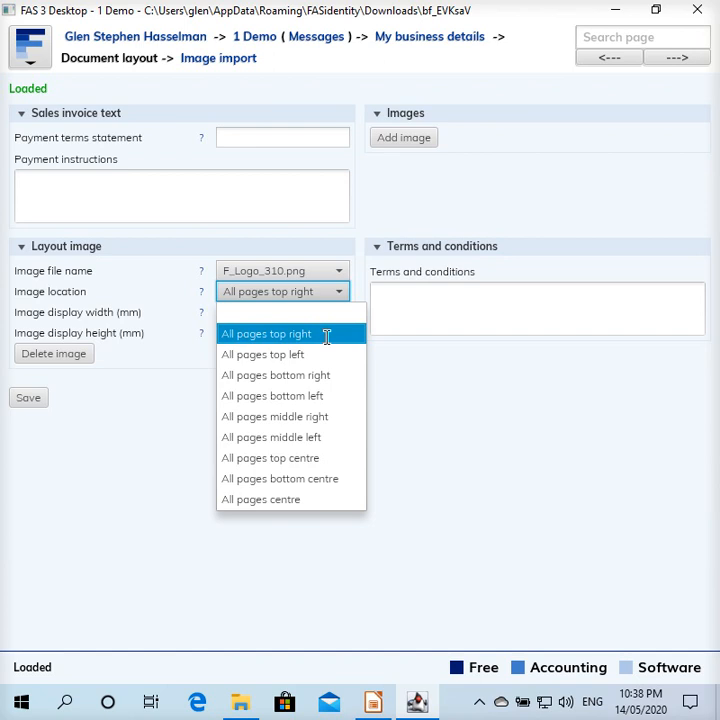
# - Keep the logo at All pages top right and set its display width and height to 30 mm each
pyautogui.click(326, 335)
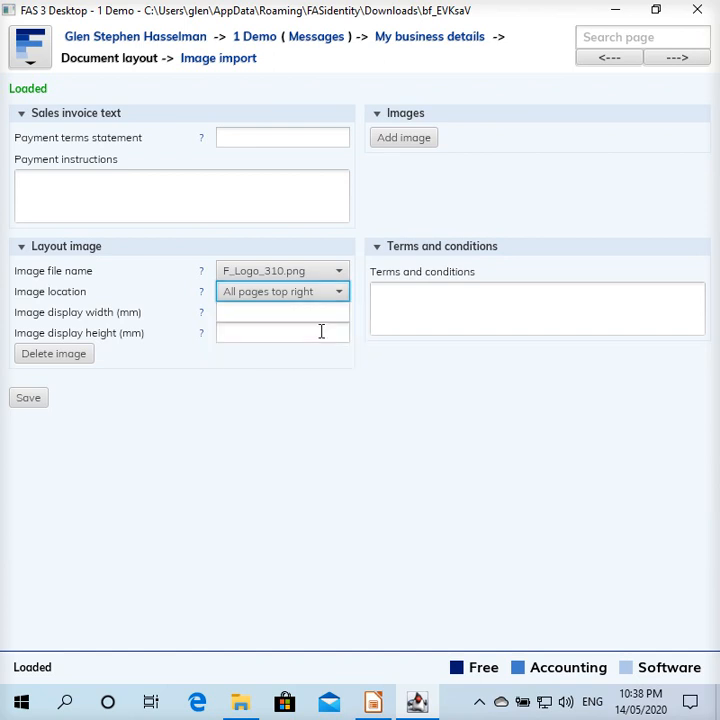
pyautogui.click(319, 312)
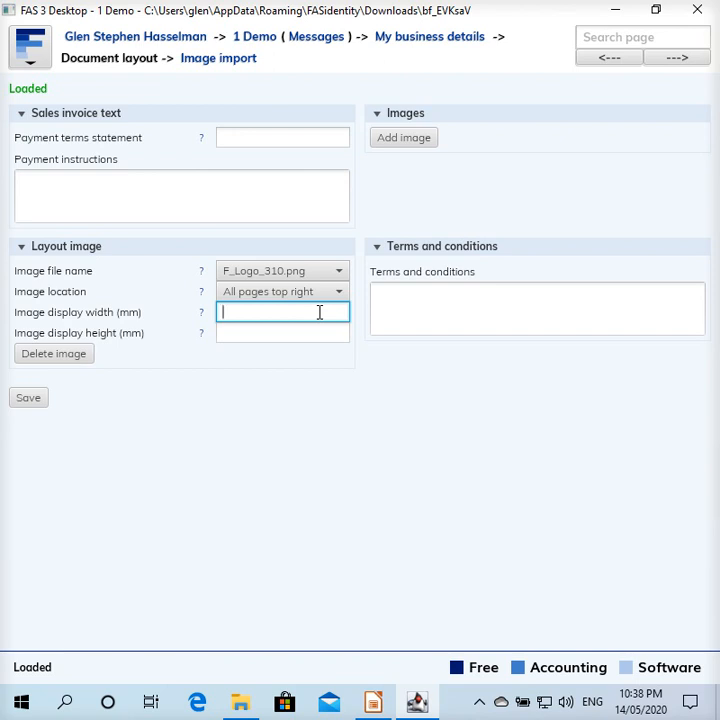
pyautogui.write('30')
pyautogui.press('Tab')
pyautogui.press('Tab')
pyautogui.write('30')
pyautogui.press('Tab')
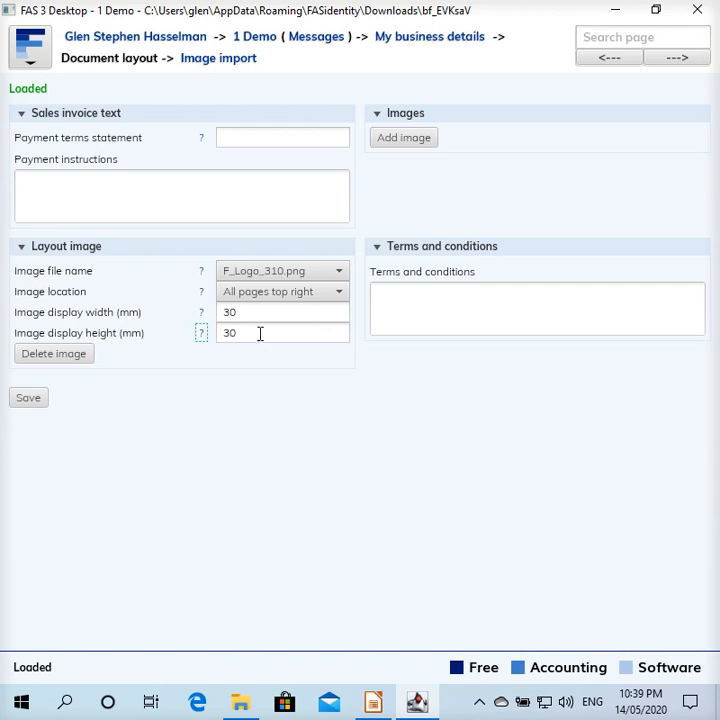
# - Enter "Payment terms 14 days" as the sales invoice's payment terms statement
pyautogui.click(271, 140)
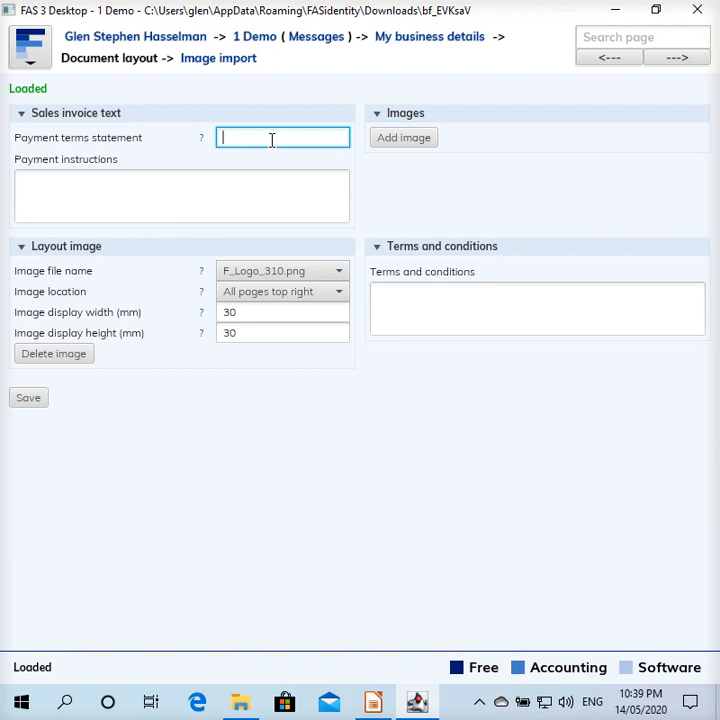
pyautogui.write('Payment Terms 14 days')
pyautogui.hotkey('shift', 'Tab')
pyautogui.press('Tab')
pyautogui.press('Tab')
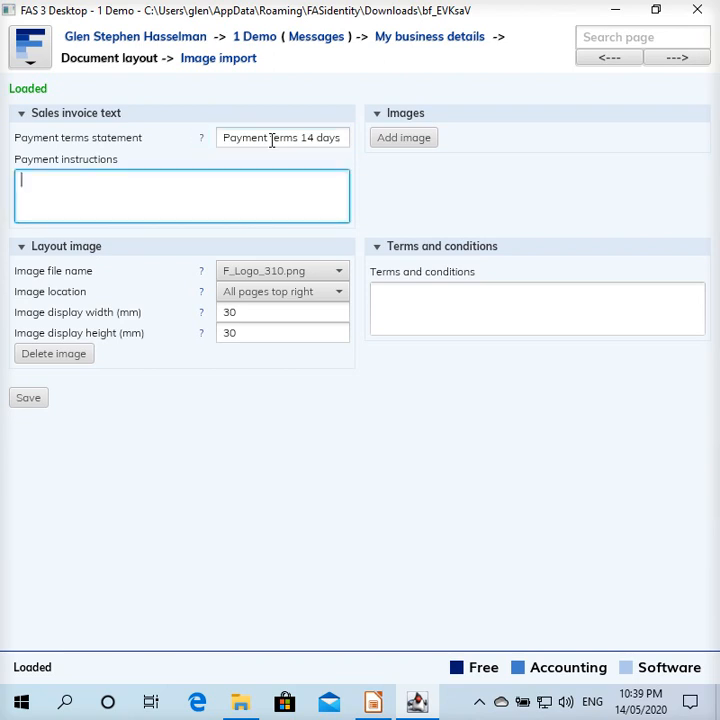
# - Start the payment instructions with "Please pay to our bank account" and a second line reading "BSB: XXX-XXX"
pyautogui.write('Please pay to our banka')
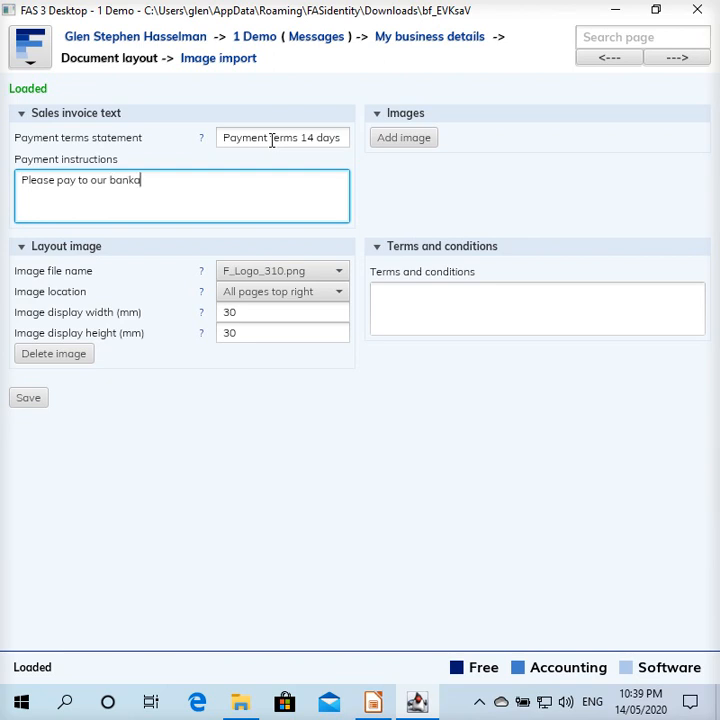
pyautogui.press('BackSpace')
pyautogui.write('account')
pyautogui.press('Return')
pyautogui.write('BSB: ')
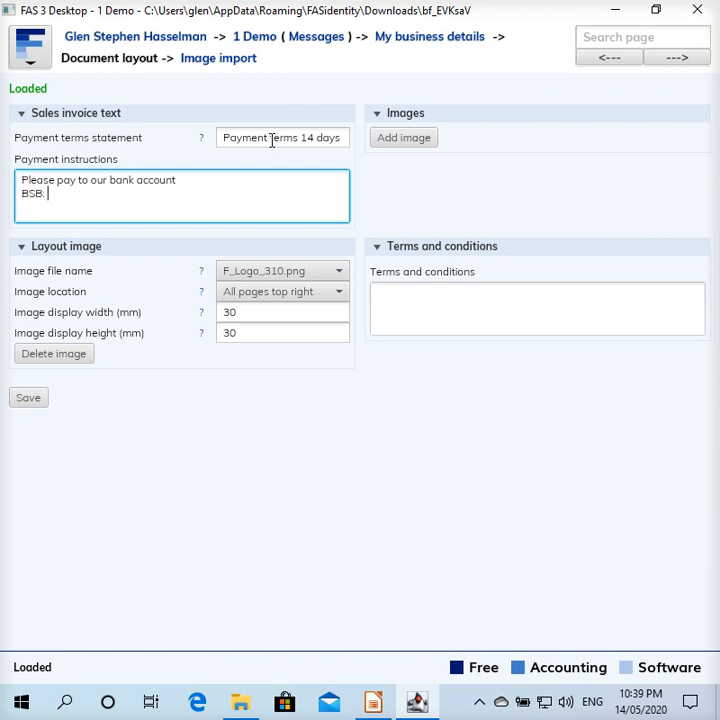
pyautogui.write('XXX-XXX')
pyautogui.press('Return')
# - Add payment instruction lines for a placeholder account number made of eight X's and the account name Free Accounting Pty Ltd
pyautogui.write('Ac')
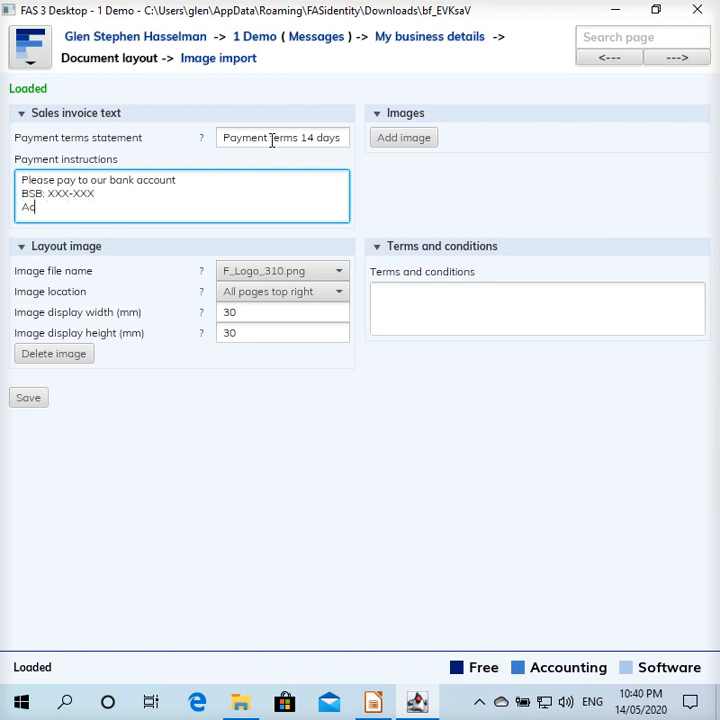
pyautogui.write('count number: XXXXXXXX')
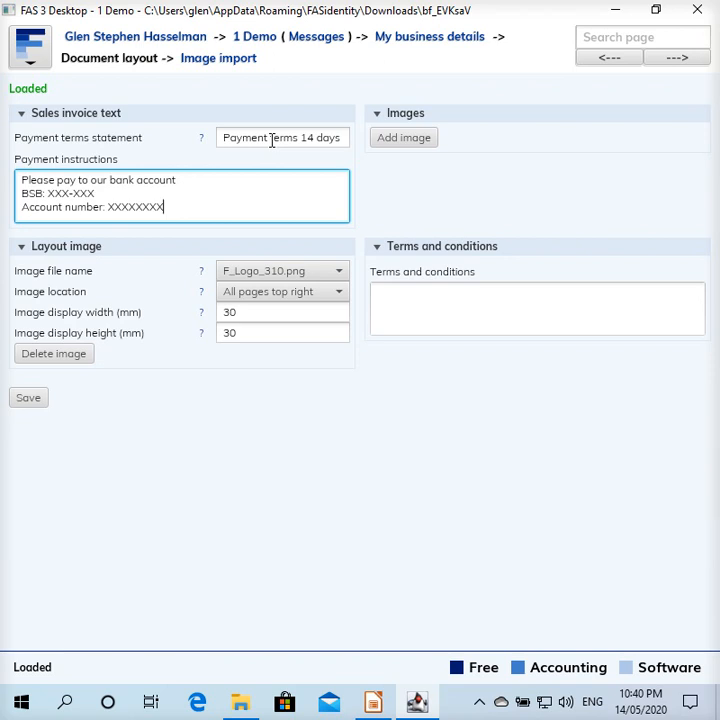
pyautogui.press('Return')
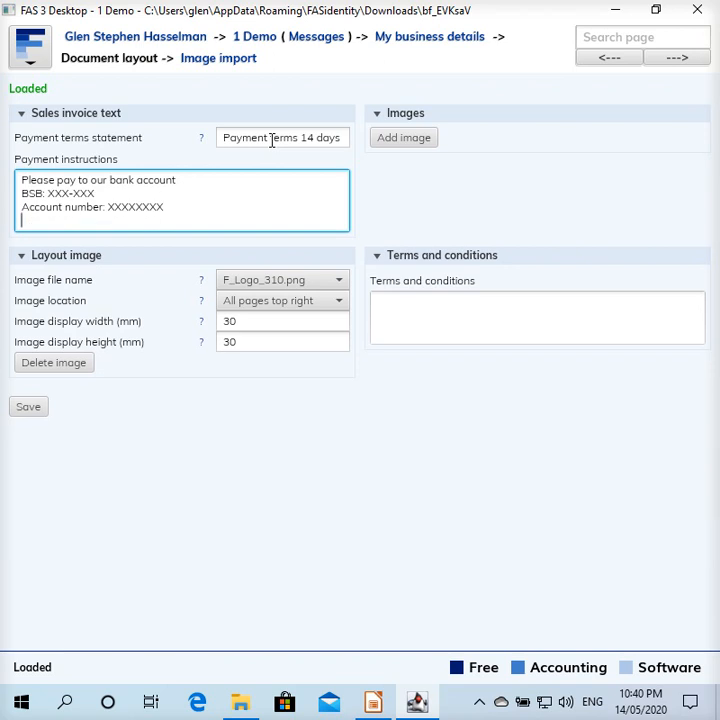
pyautogui.write('Account name:')
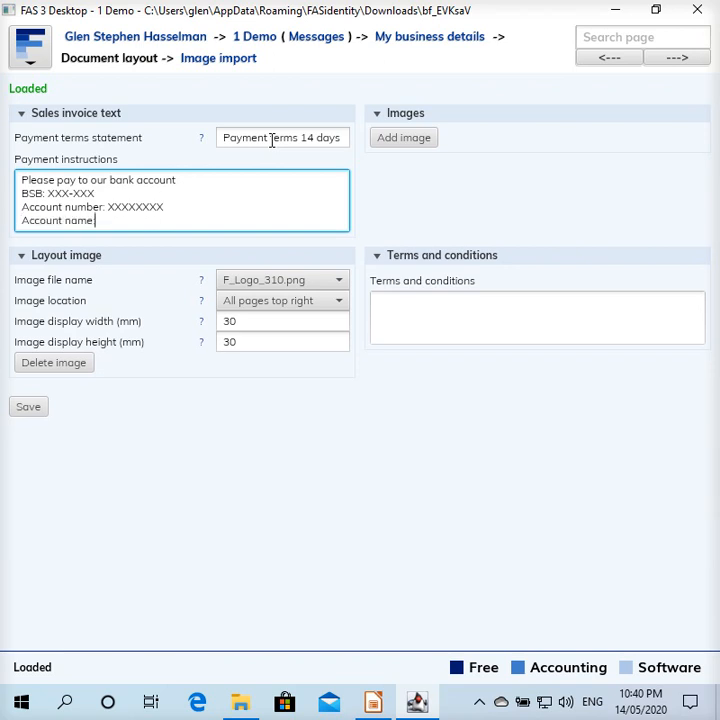
pyautogui.write(' Free Accounting Pty Ltd')
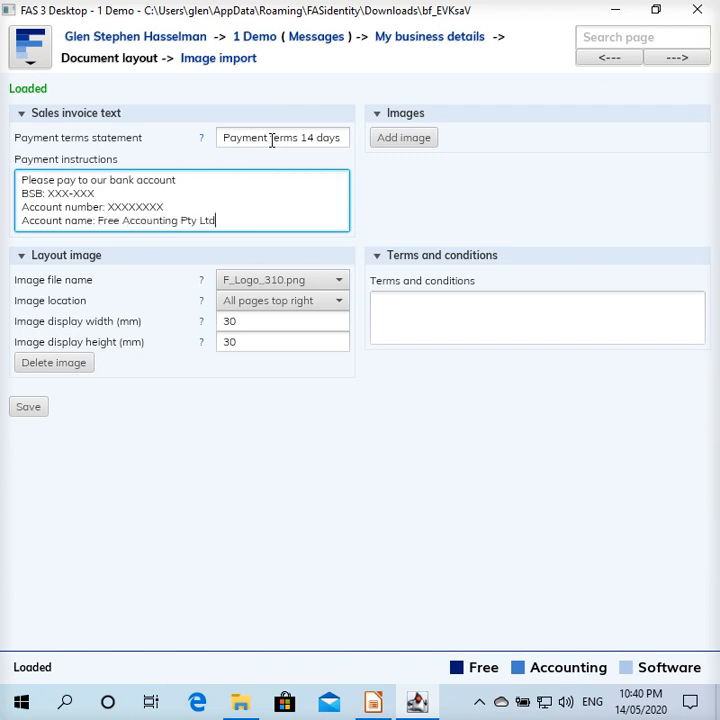
pyautogui.press('Return')
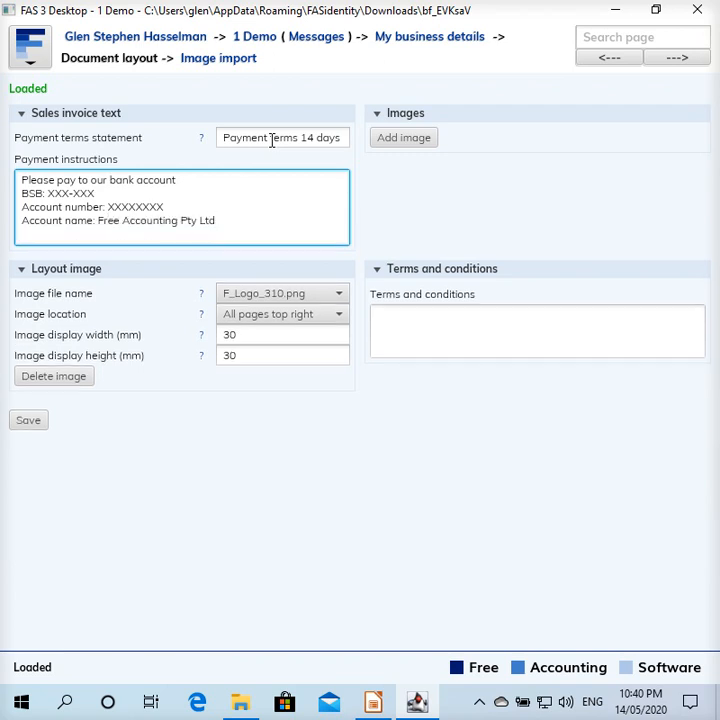
pyautogui.press('BackSpace')
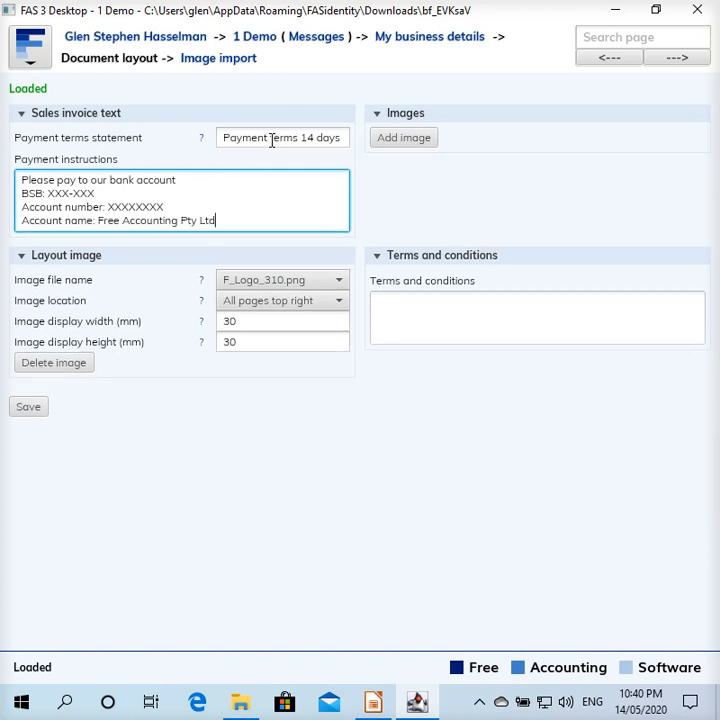
# - Enter the terms and conditions "These are out terms" and, after a blank line, "Blah blah", and save the document layout
pyautogui.click(470, 318)
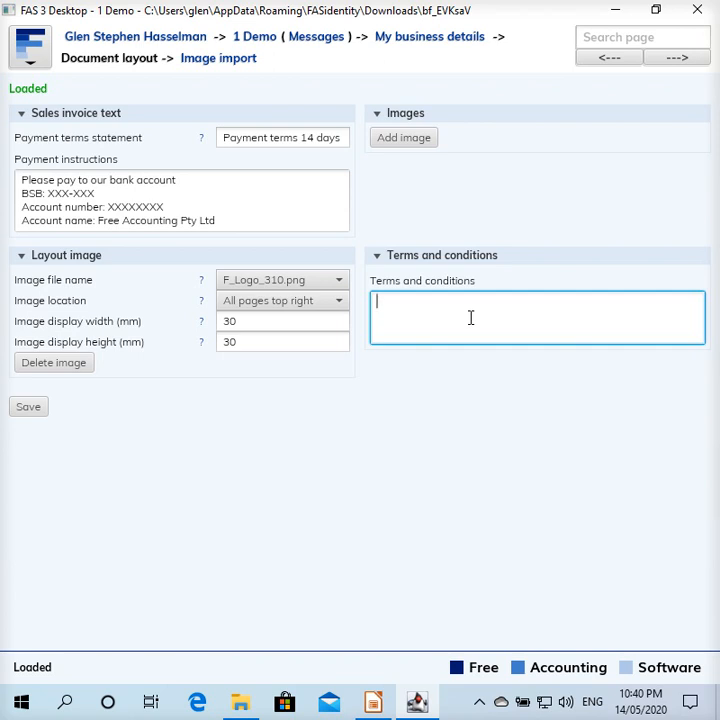
pyautogui.write('These are out r')
pyautogui.press('BackSpace')
pyautogui.write('terms')
pyautogui.press('Return')
pyautogui.press('Return')
pyautogui.write('B;a')
pyautogui.press('BackSpace')
pyautogui.press('BackSpace')
pyautogui.write('lah blah')
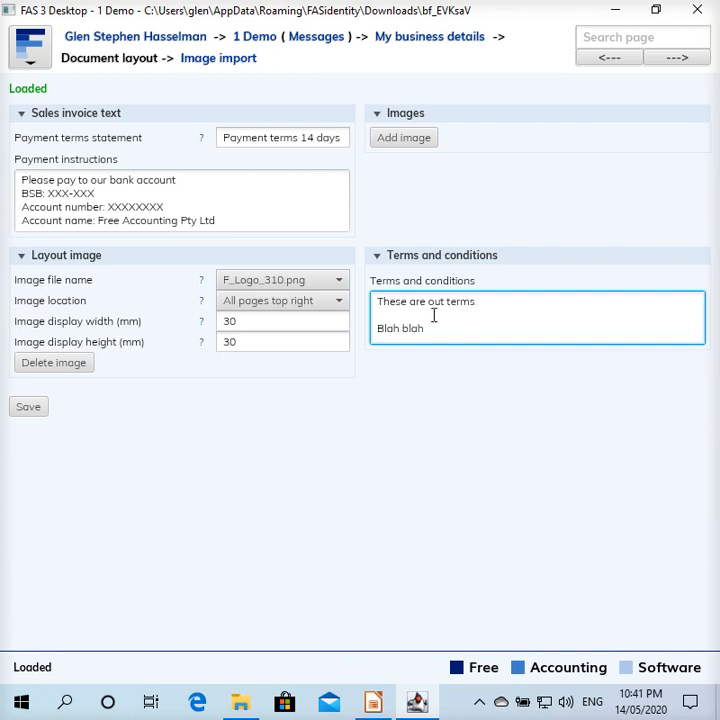
pyautogui.click(28, 407)
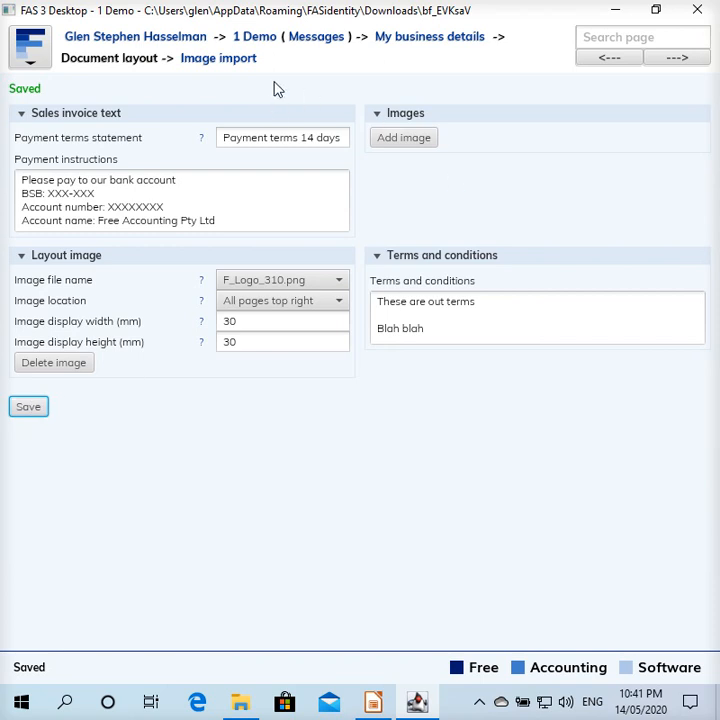
# - Export the existing invoice from the sales worksheet as the PDF Sales_Invoice_from_1_Demo_Pty_Ltd on the Desktop, replacing the existing file
pyautogui.click(260, 37)
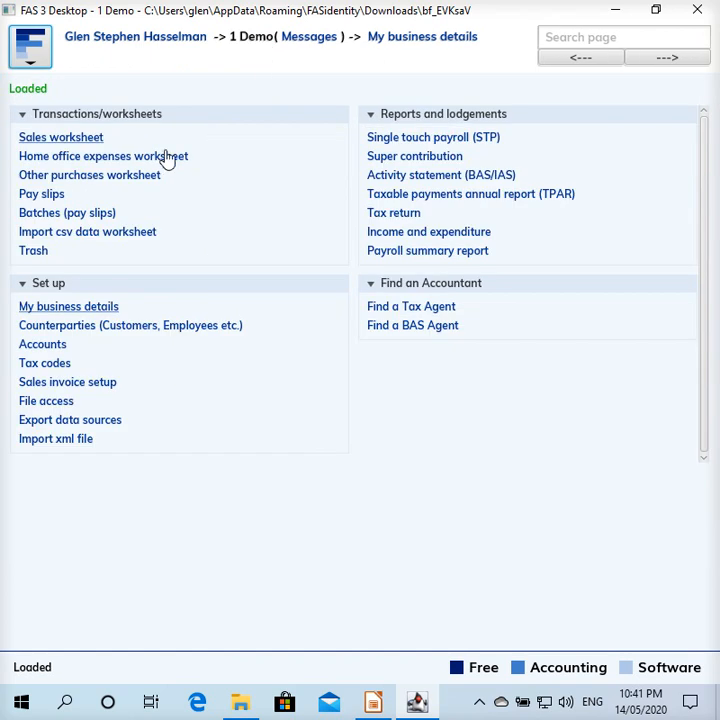
pyautogui.click(63, 141)
pyautogui.doubleClick(104, 244)
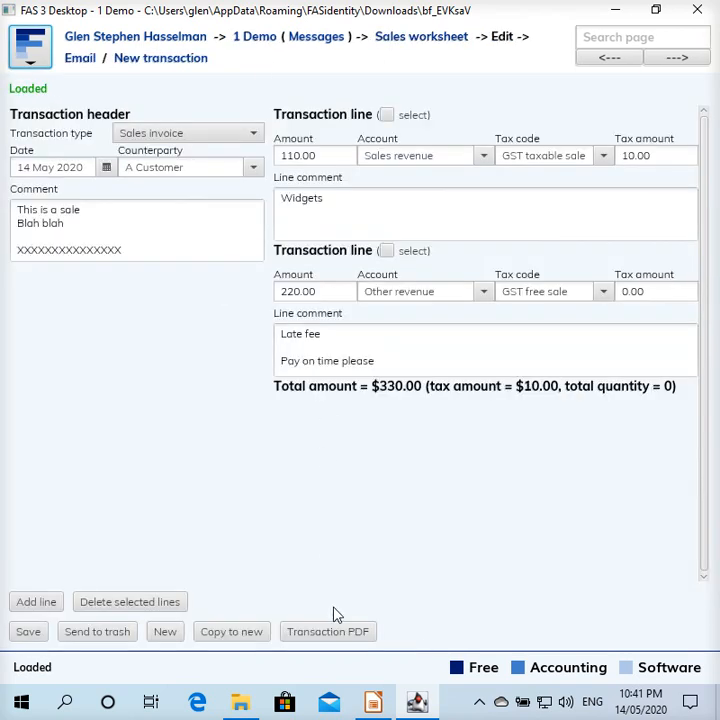
pyautogui.click(336, 634)
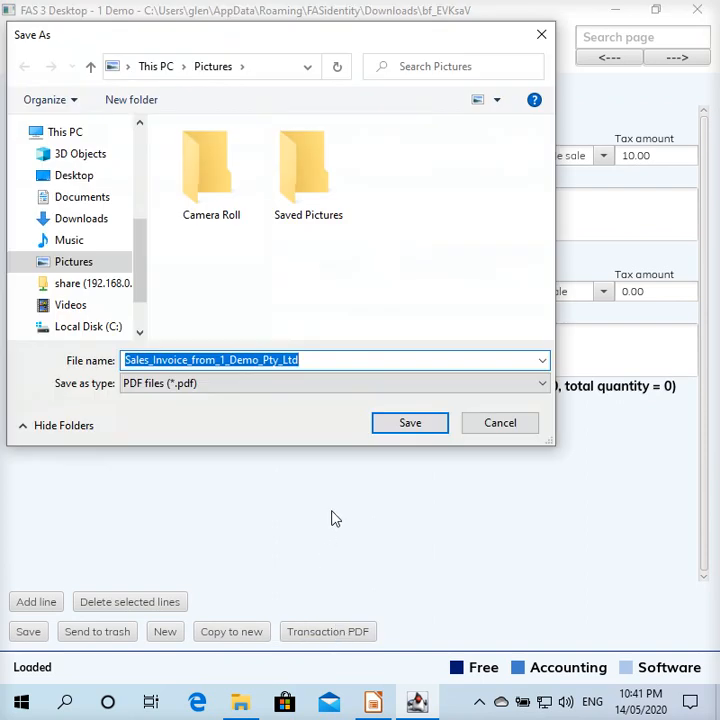
pyautogui.click(88, 178)
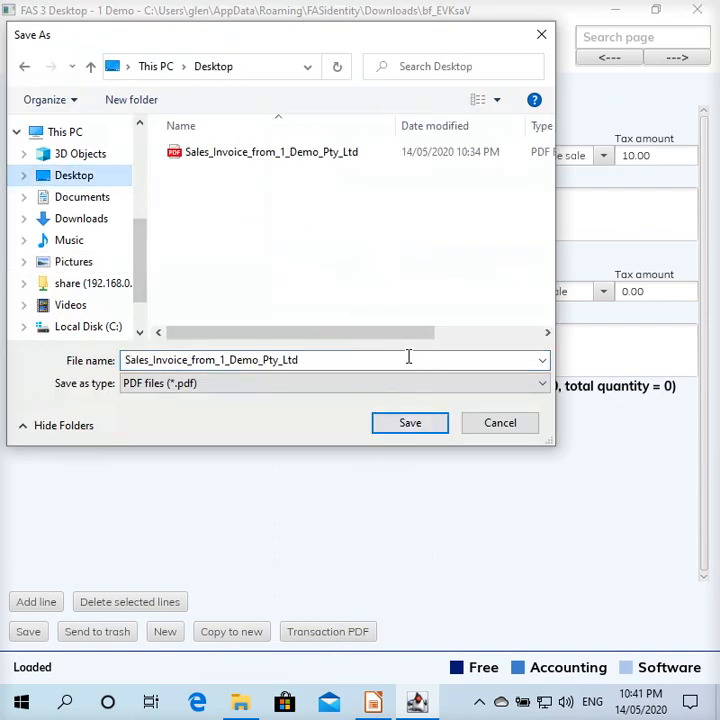
pyautogui.click(395, 430)
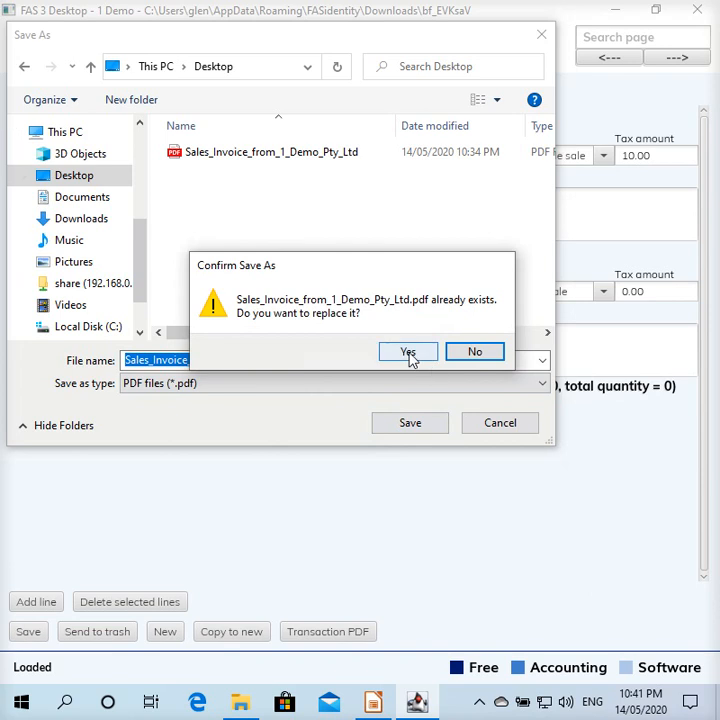
pyautogui.click(408, 355)
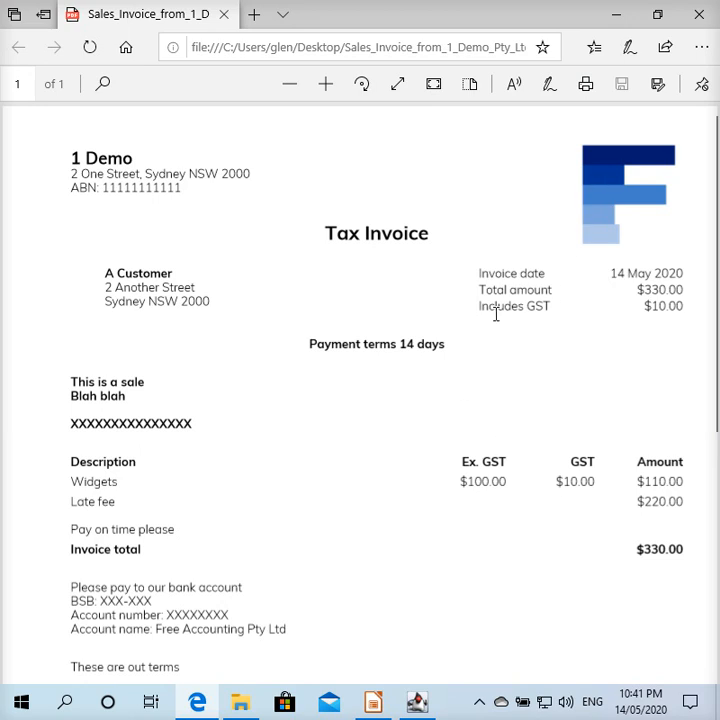
# - Review the exported invoice's payment terms, bank payment instructions, and terms and conditions
pyautogui.moveTo(309, 343); pyautogui.dragTo(452, 352)
pyautogui.click(230, 366)
pyautogui.scroll(-4, 135, 513)
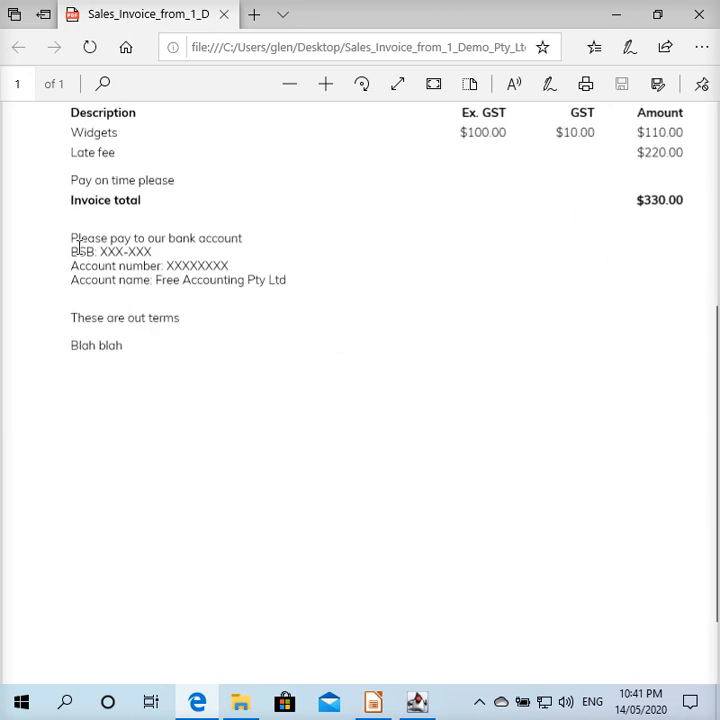
pyautogui.moveTo(78, 240); pyautogui.dragTo(223, 292)
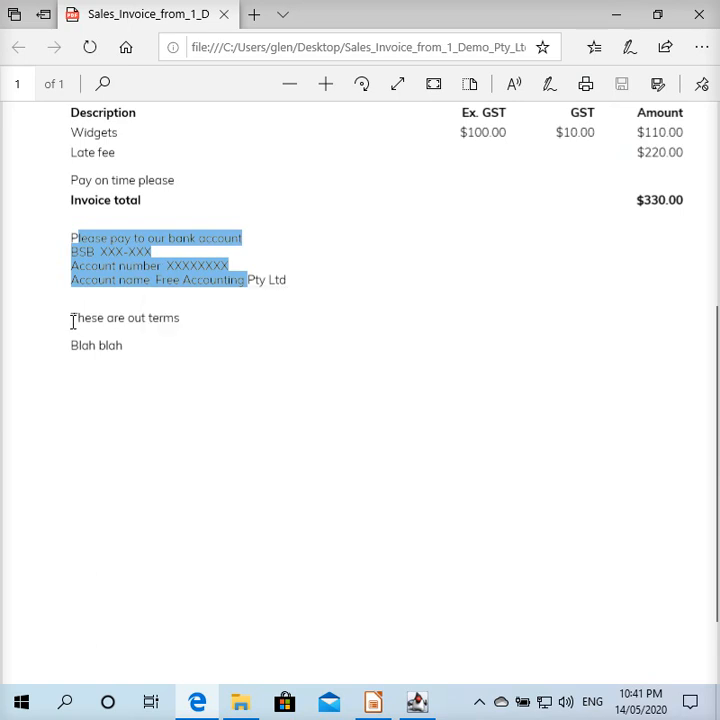
pyautogui.moveTo(73, 318); pyautogui.dragTo(125, 345)
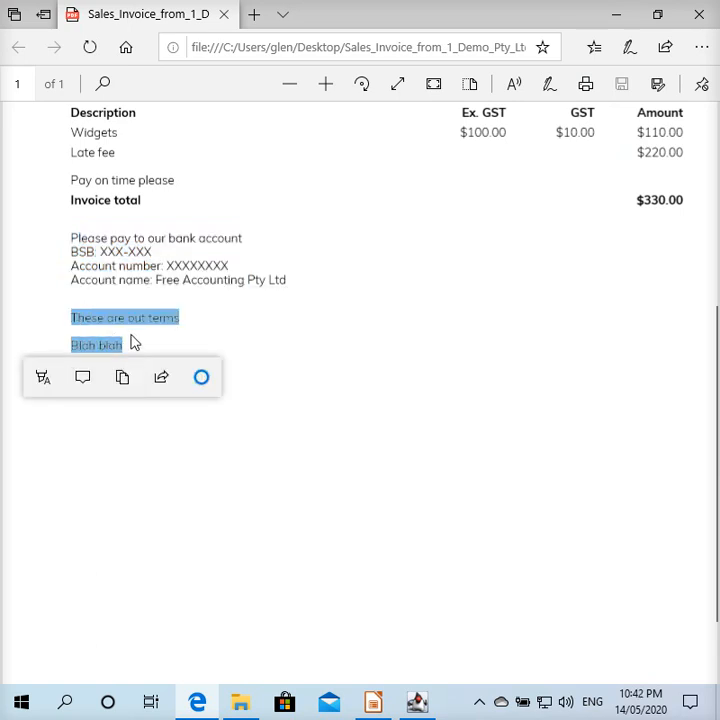
pyautogui.click(131, 347)
pyautogui.scroll(4, 202, 431)
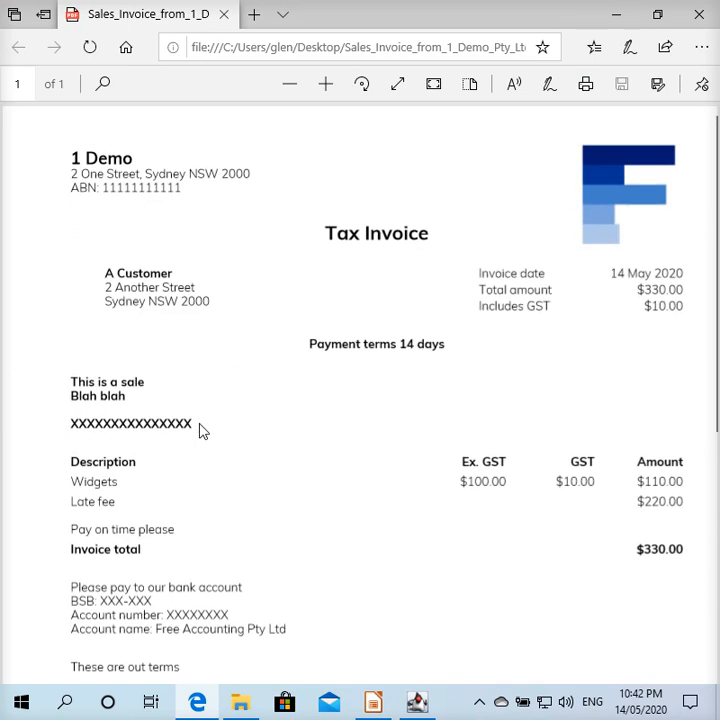